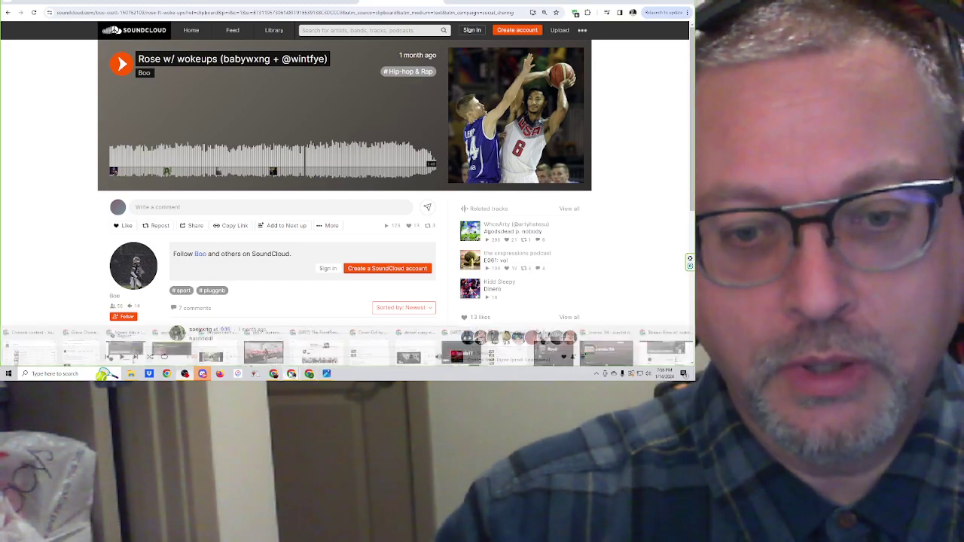
pyautogui.click(251, 344)
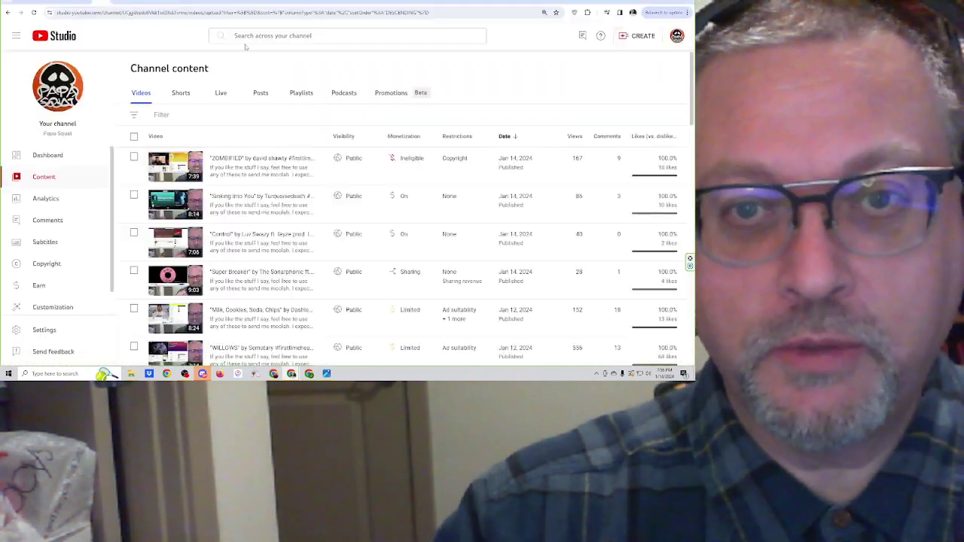
pyautogui.click(301, 35)
pyautogui.write('boo')
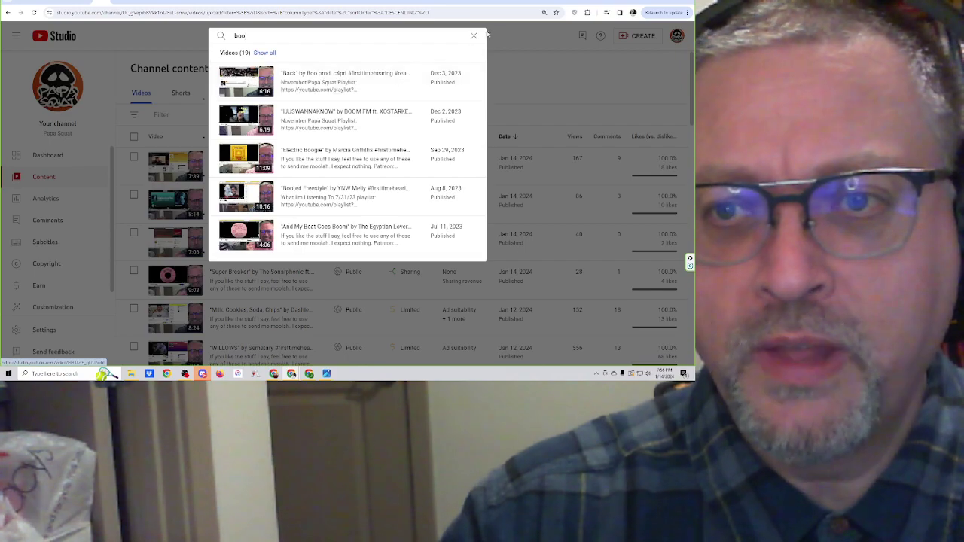
pyautogui.press('Escape')
pyautogui.press('Escape')
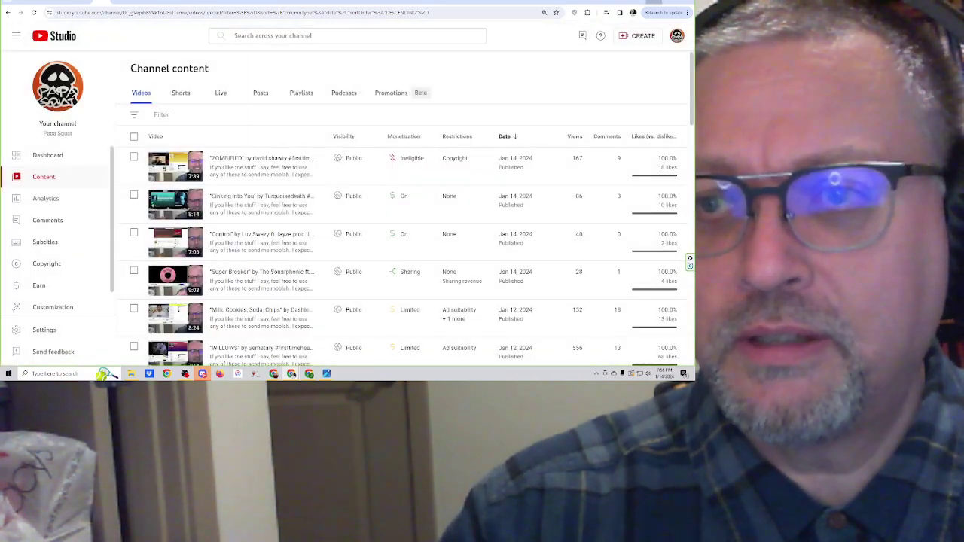
# Switch back to the SoundCloud page for Boo's 'Rose w/ wokeups' track
pyautogui.hotkey('ctrl', 'Tab')
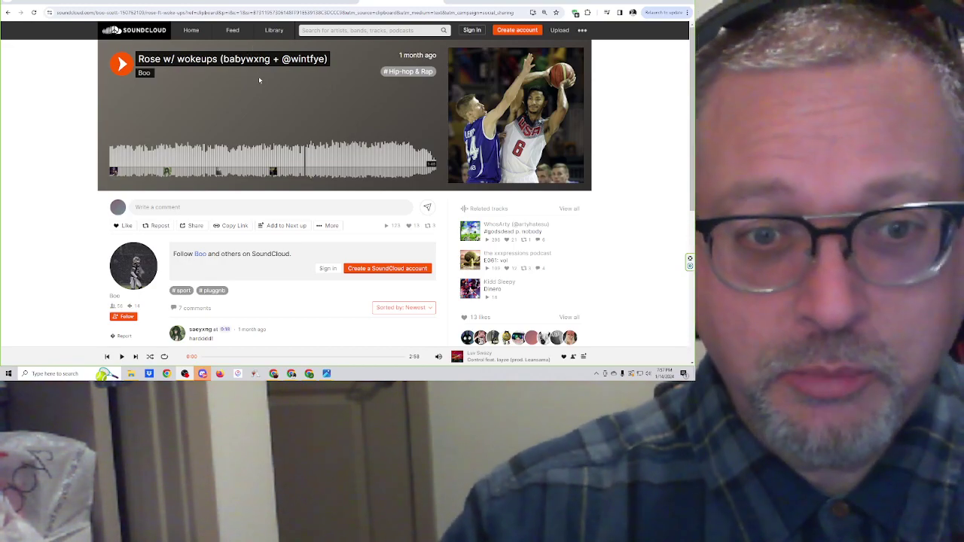
pyautogui.scroll(-3, 259, 76)
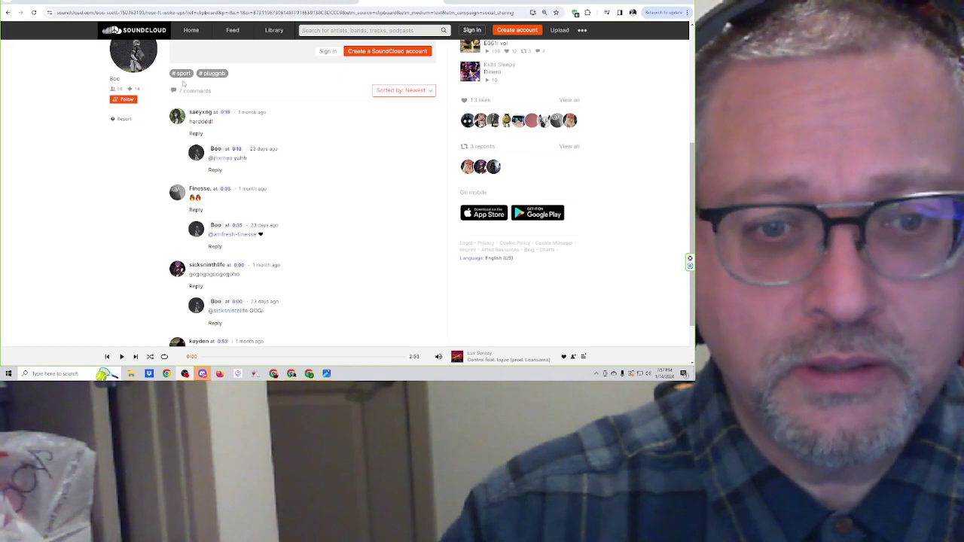
pyautogui.scroll(-2, 183, 83)
pyautogui.scroll(6, 276, 156)
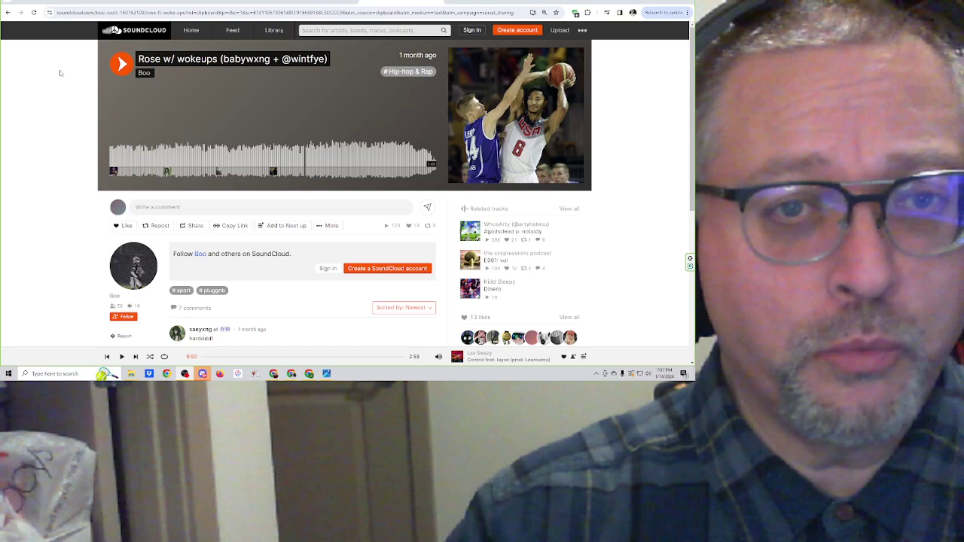
# Play the Rose track for about 13 seconds, then pause it at 0:13
pyautogui.click(122, 64)
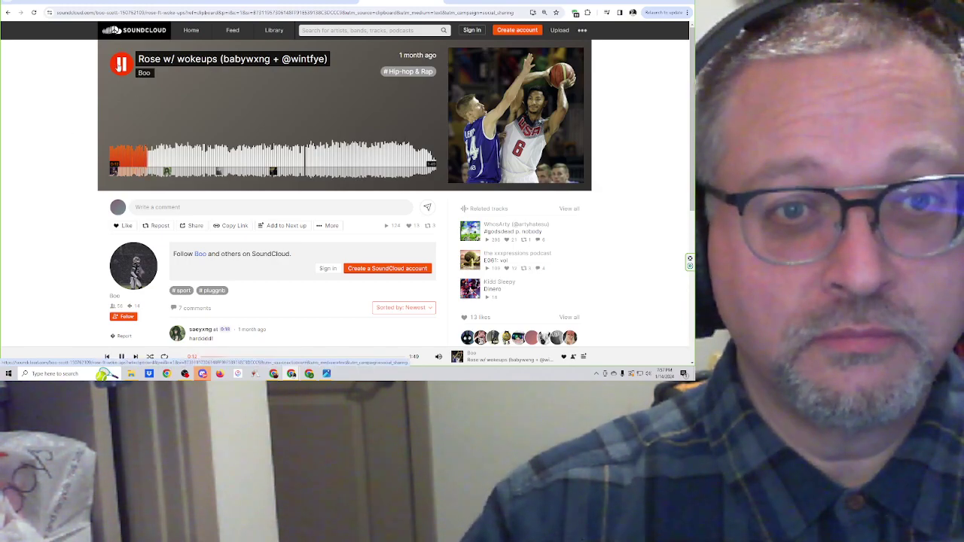
pyautogui.click(121, 64)
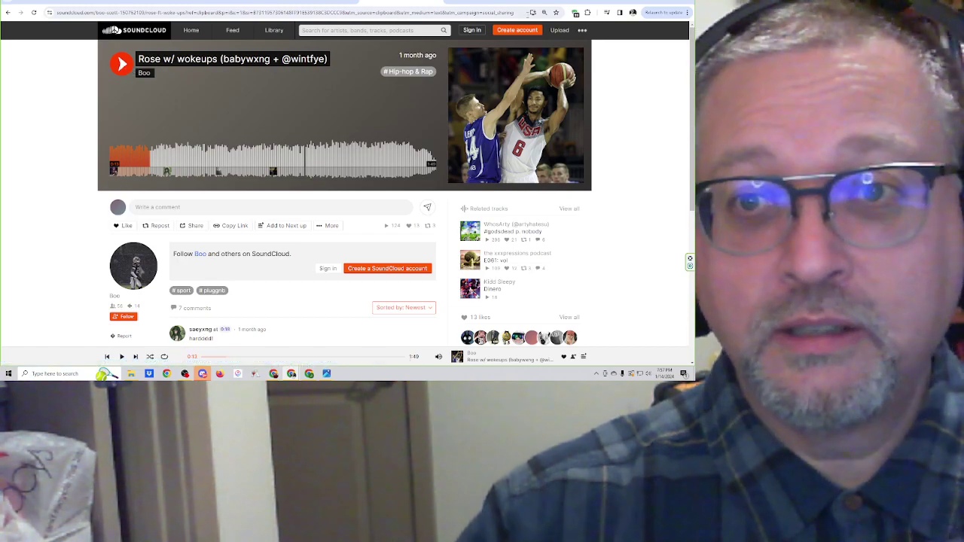
# Search Google for 'hill street blues theme song' in a new tab
pyautogui.hotkey('ctrl', 't')
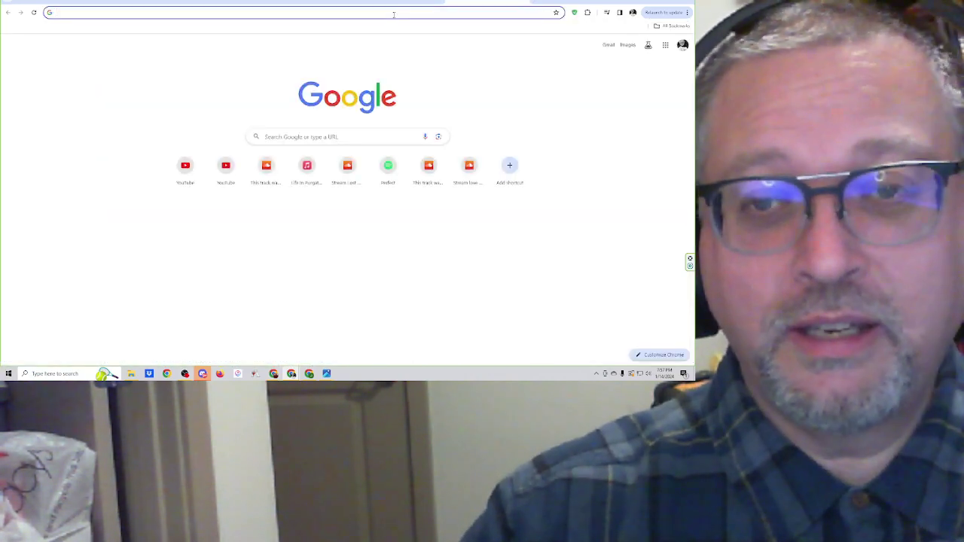
pyautogui.click(393, 14)
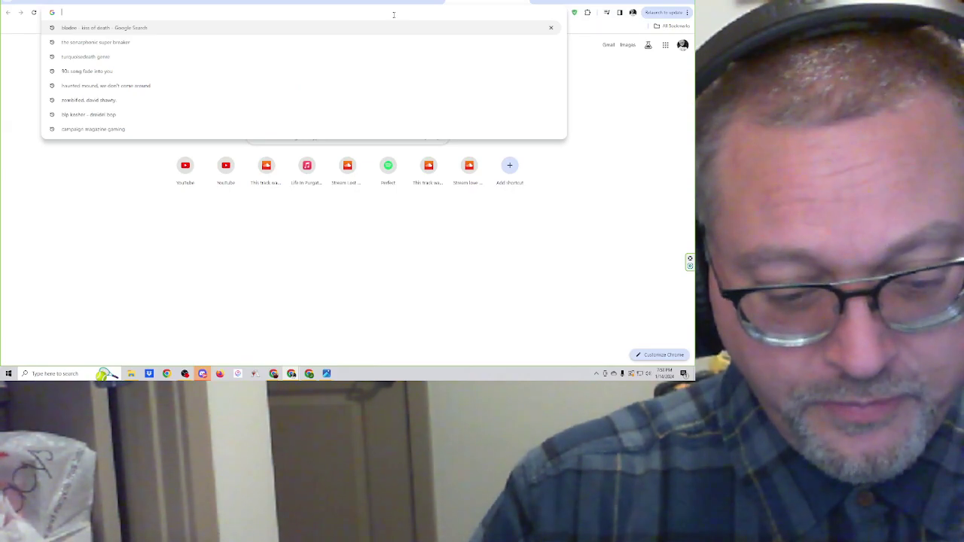
pyautogui.write('hi')
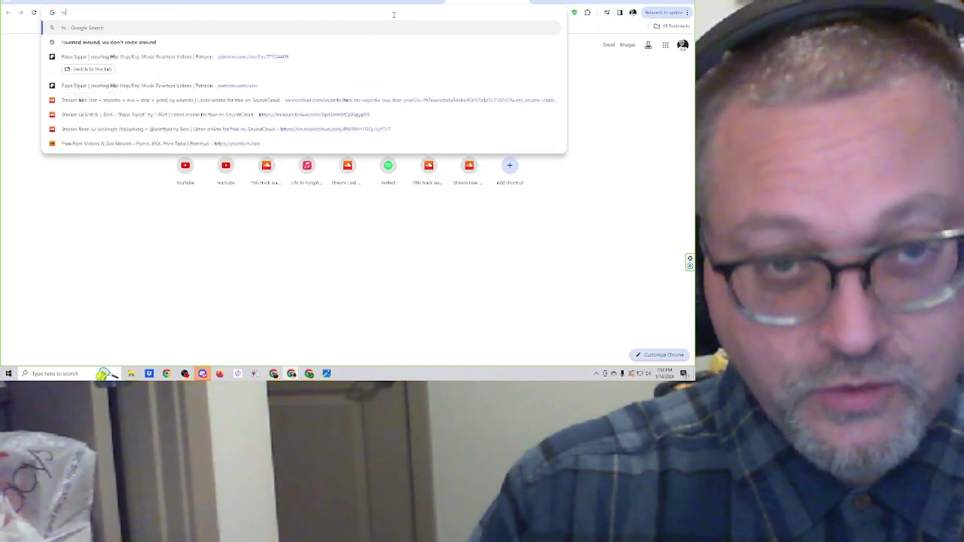
pyautogui.write('ll street blues')
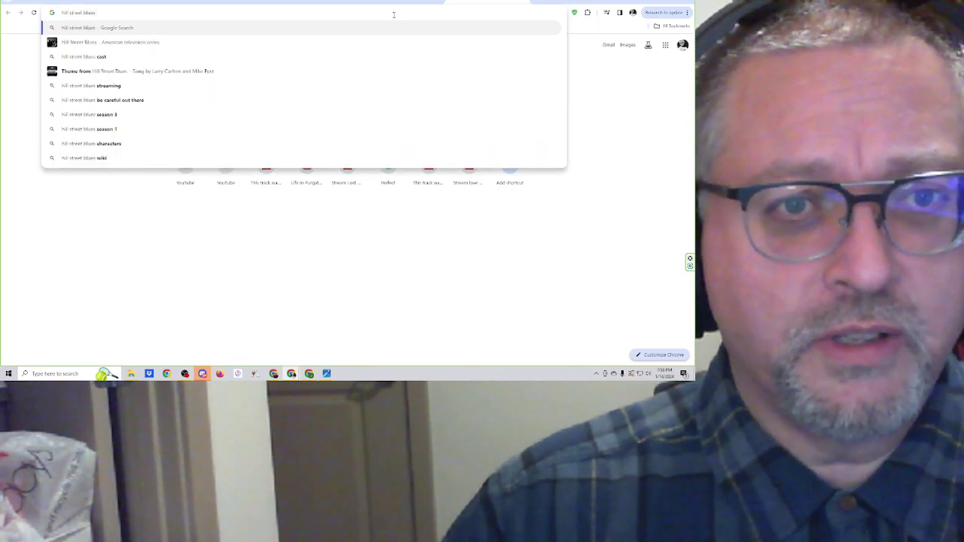
pyautogui.write('theme')
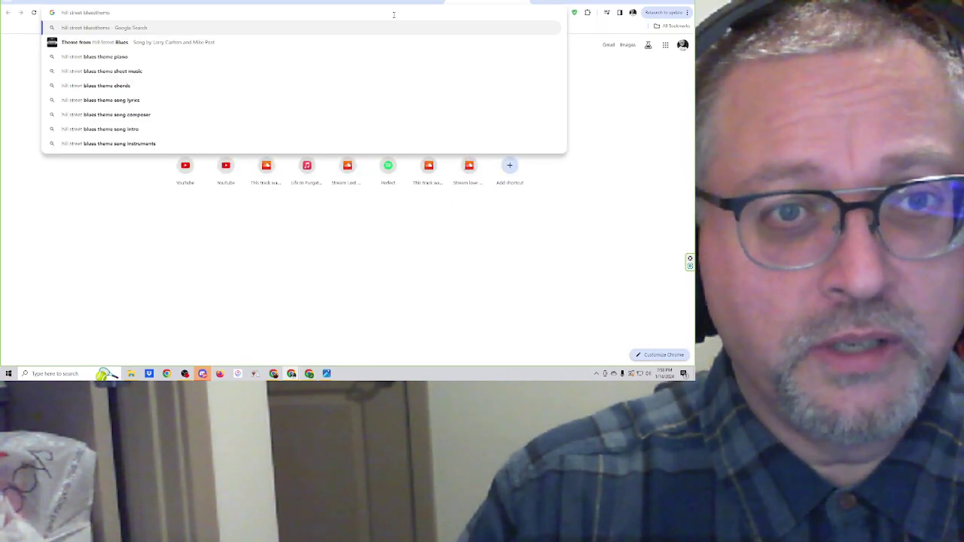
pyautogui.press('BackSpace')
pyautogui.press('BackSpace')
pyautogui.press('BackSpace')
pyautogui.press('BackSpace')
pyautogui.press('BackSpace')
pyautogui.write(' theme')
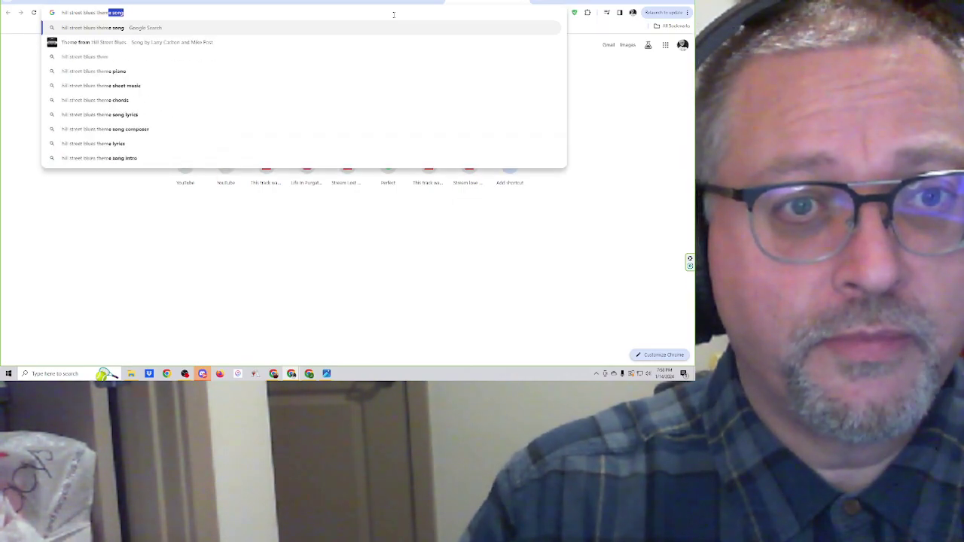
pyautogui.press('Return')
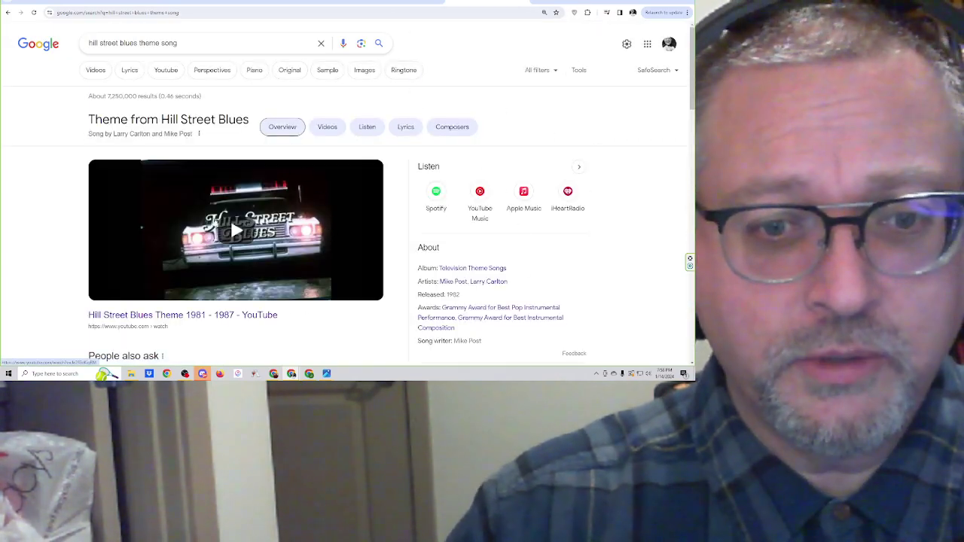
# Open the YouTube video 'Hill Street Blues Theme 1981 - 1987' from the results
pyautogui.click(235, 231)
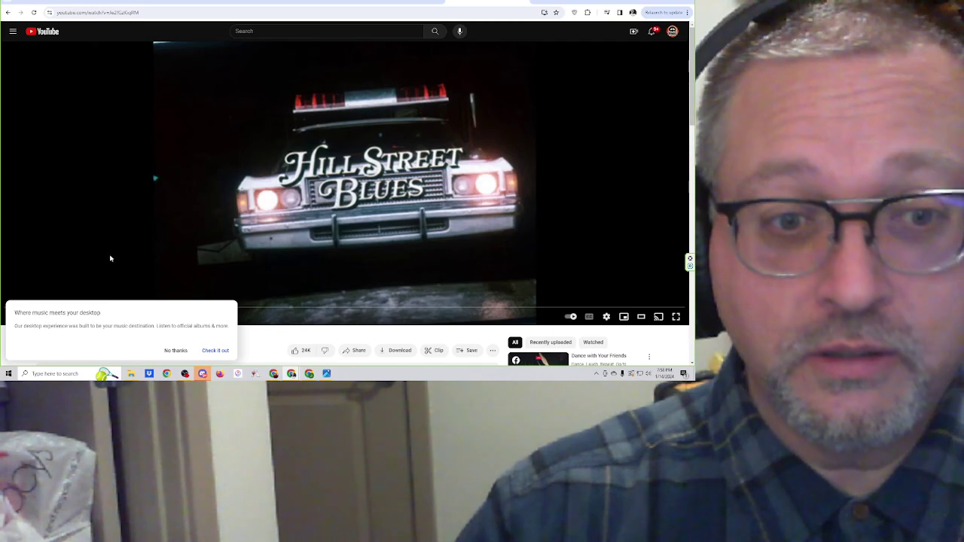
# Replay the Hill Street Blues theme from the start, skip to about 0:29, then return to SoundCloud
pyautogui.click(176, 351)
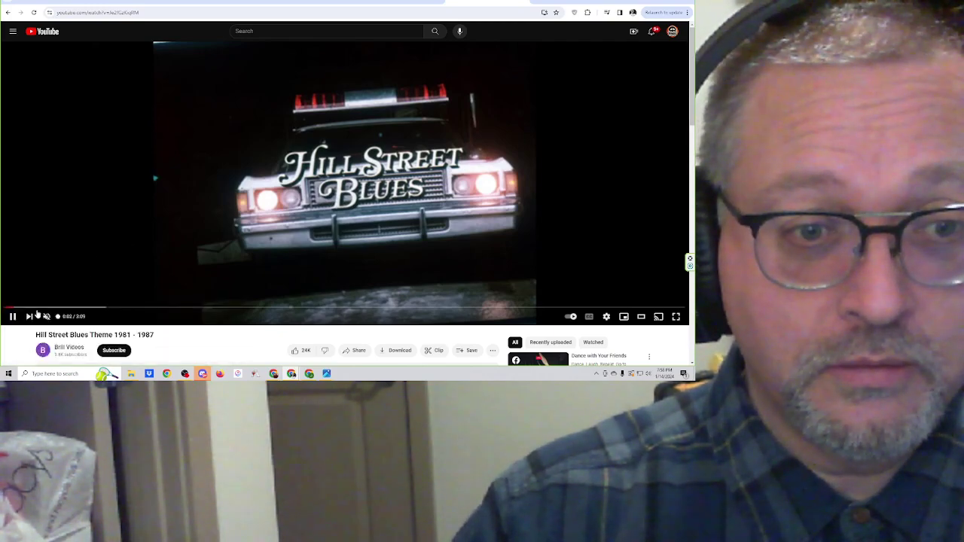
pyautogui.click(12, 316)
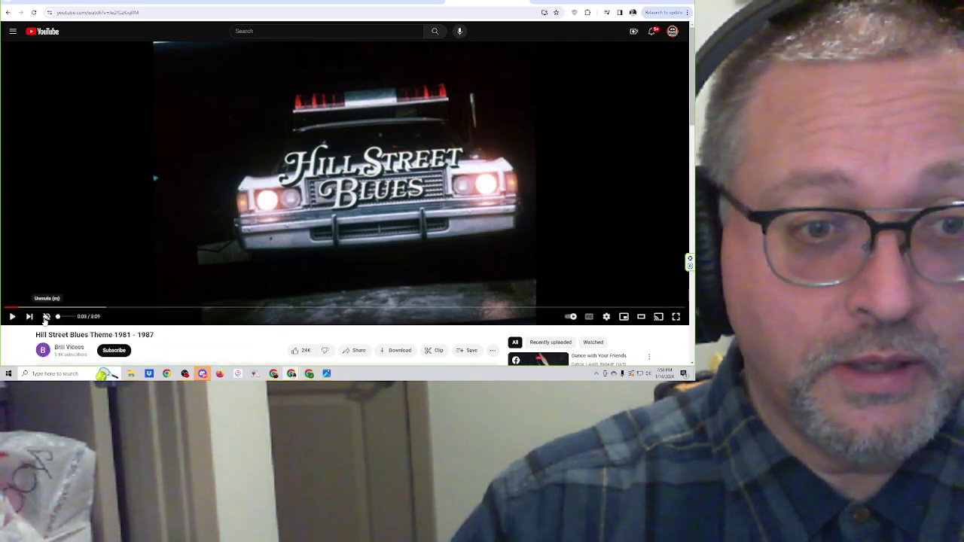
pyautogui.moveTo(29, 308)
pyautogui.click(14, 309)
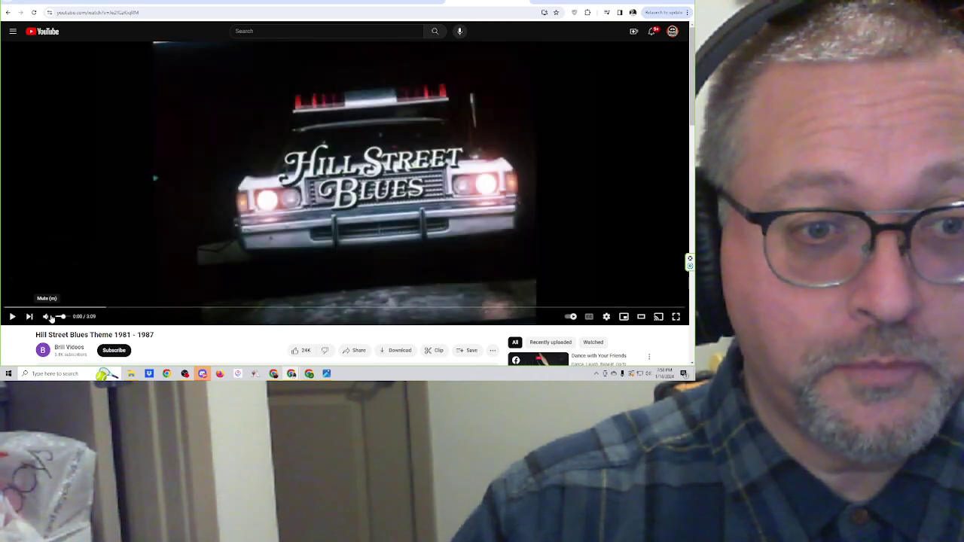
pyautogui.click(297, 211)
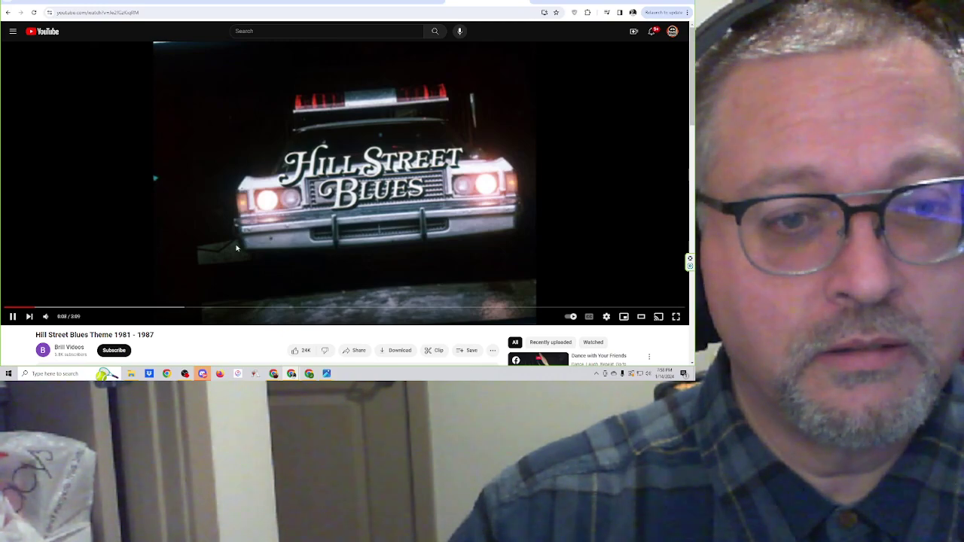
pyautogui.click(98, 307)
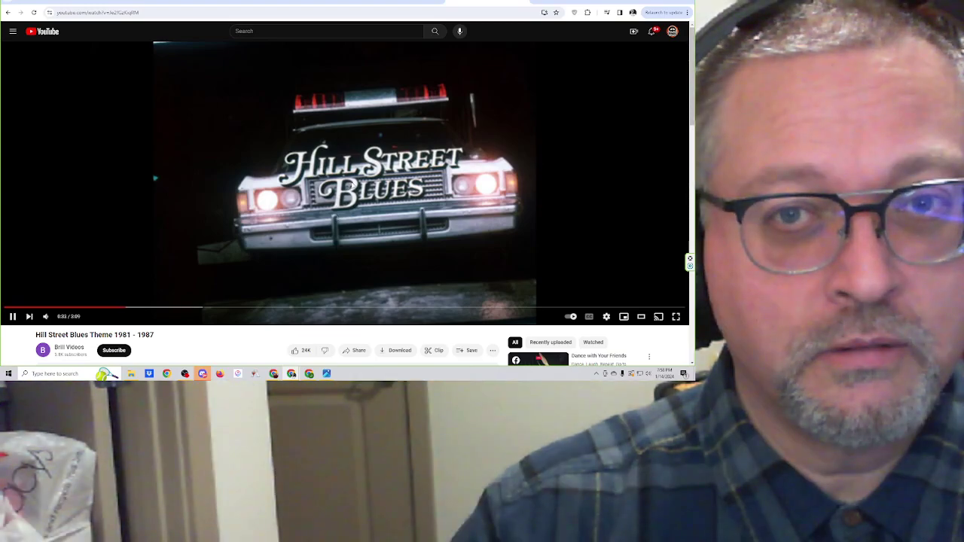
pyautogui.hotkey('ctrl', 'Tab')
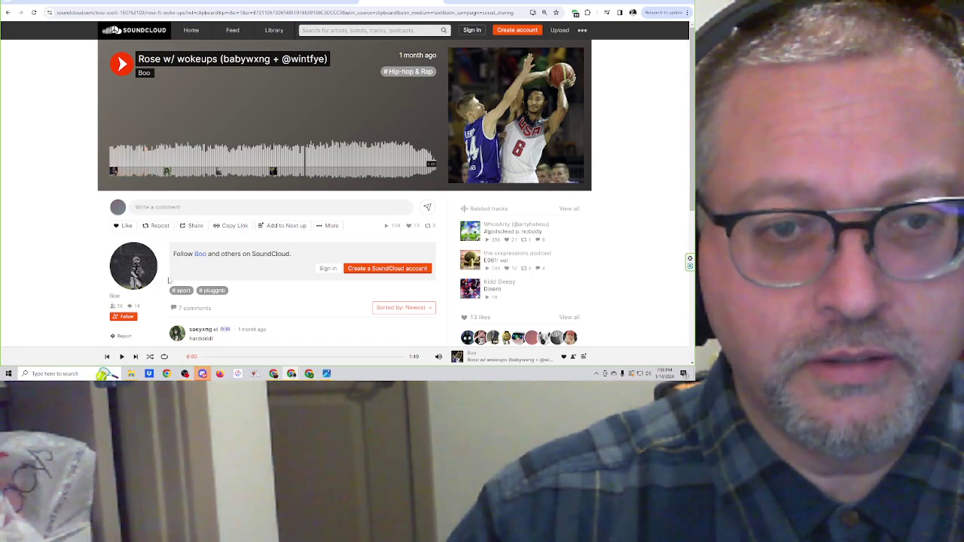
# Play 'Rose w/ wokeups' with brief pauses, jumping ahead on the waveform to reach about 1:47
pyautogui.click(121, 64)
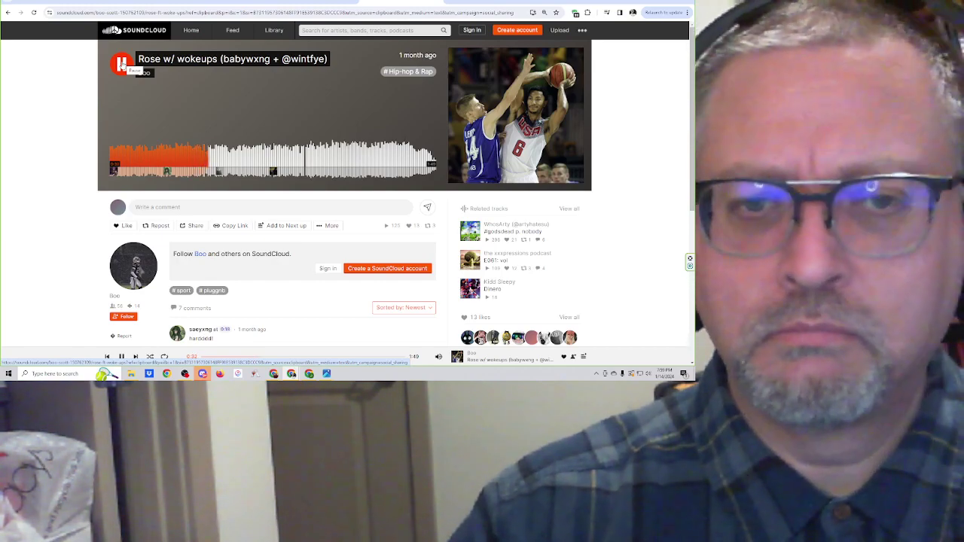
pyautogui.click(122, 64)
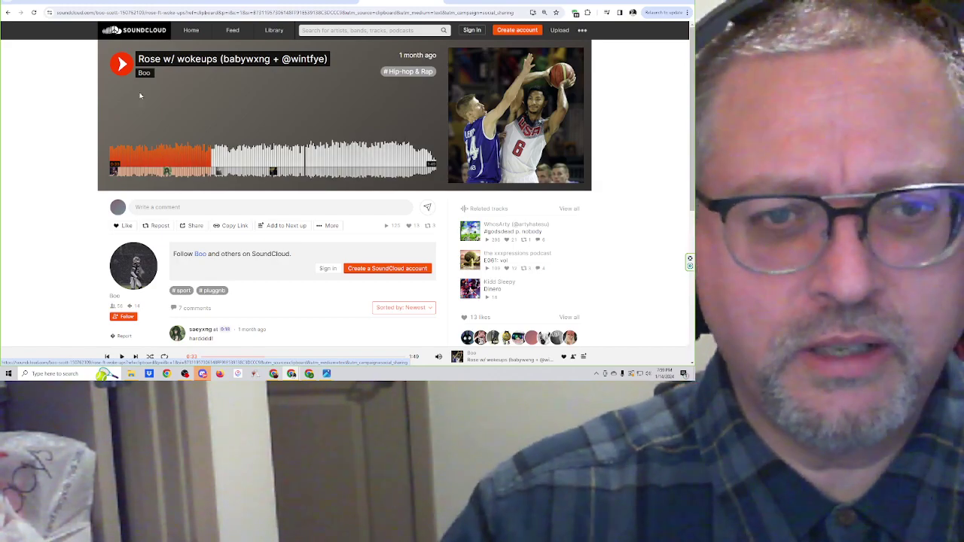
pyautogui.click(122, 65)
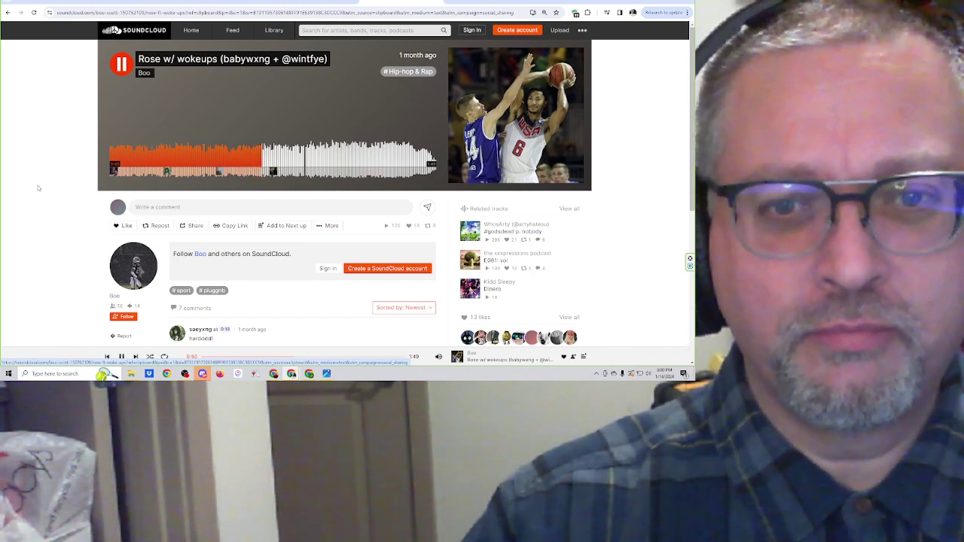
pyautogui.press('space')
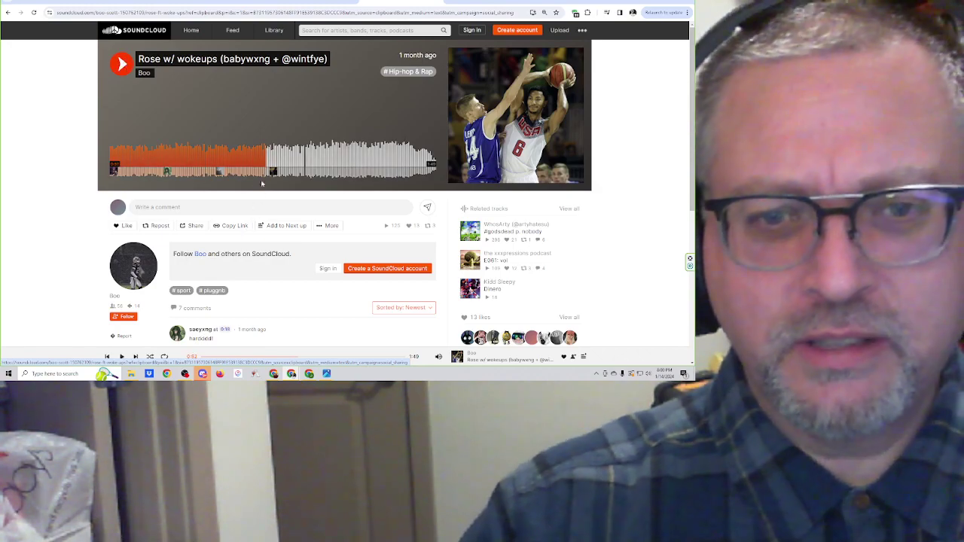
pyautogui.click(254, 167)
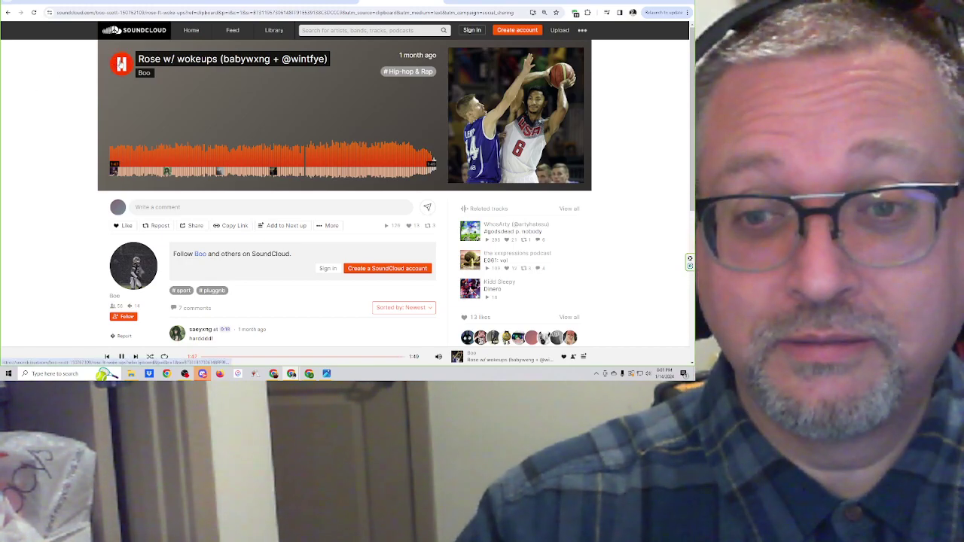
# Pause 'Rose w/ wokeups' as it reaches its 1:49 end
pyautogui.click(120, 65)
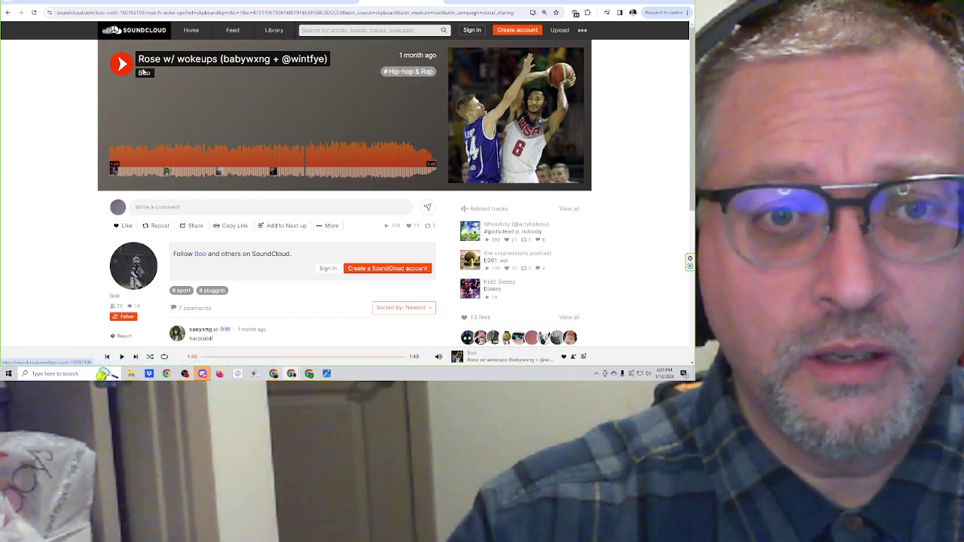
# Open Boo's artist profile listing 'Bubba' and 'jealous w/boo', returning page zoom to normal
pyautogui.click(144, 73)
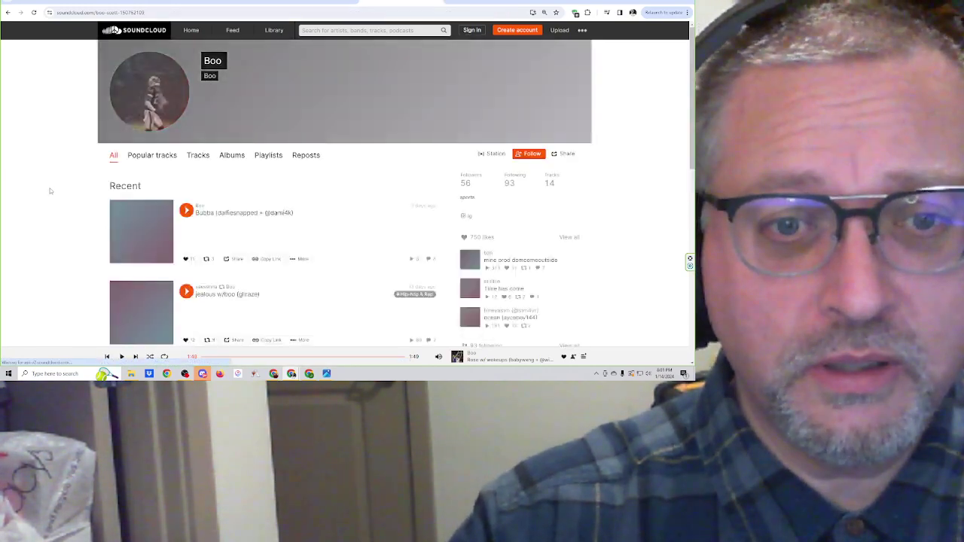
pyautogui.scroll(-1, 50, 190)
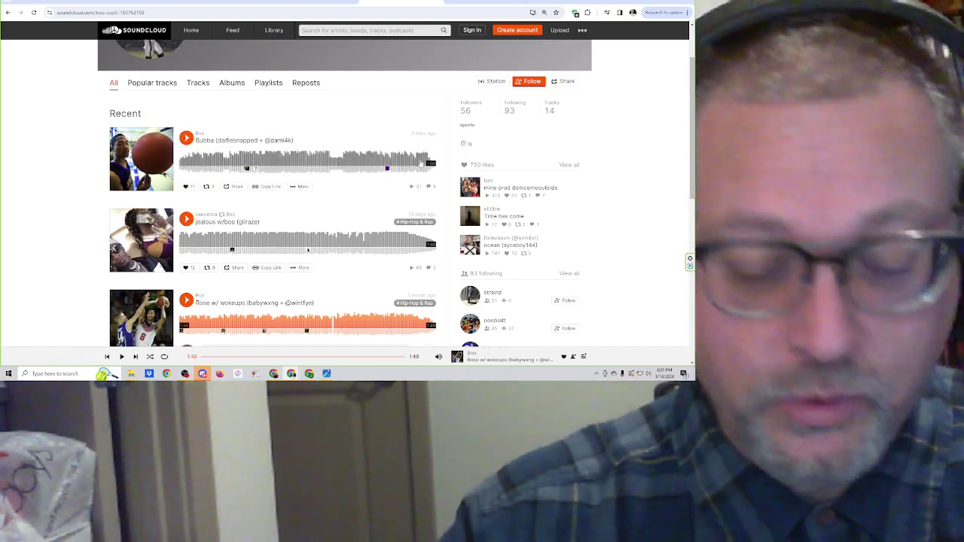
pyautogui.hotkey('ctrl', '+')
pyautogui.hotkey('ctrl', '+')
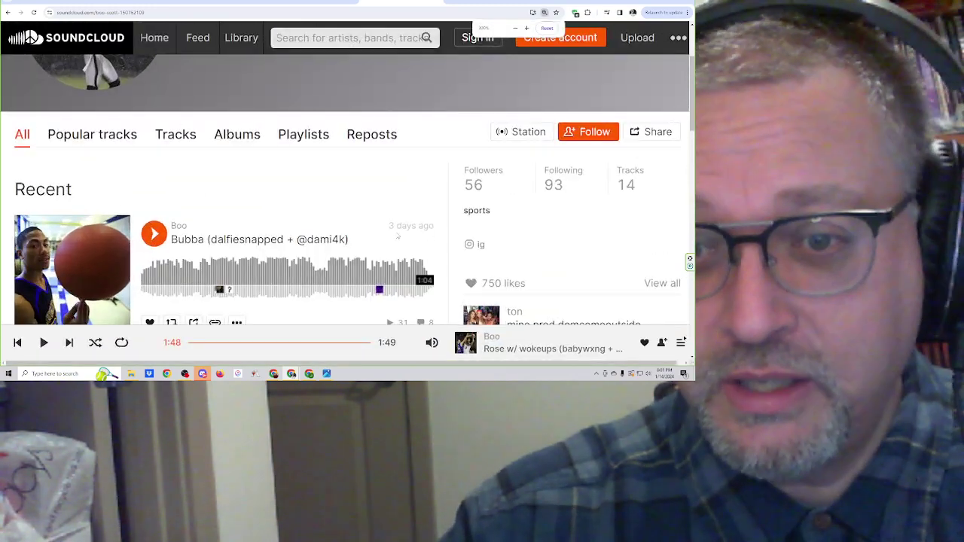
pyautogui.scroll(-5, 397, 236)
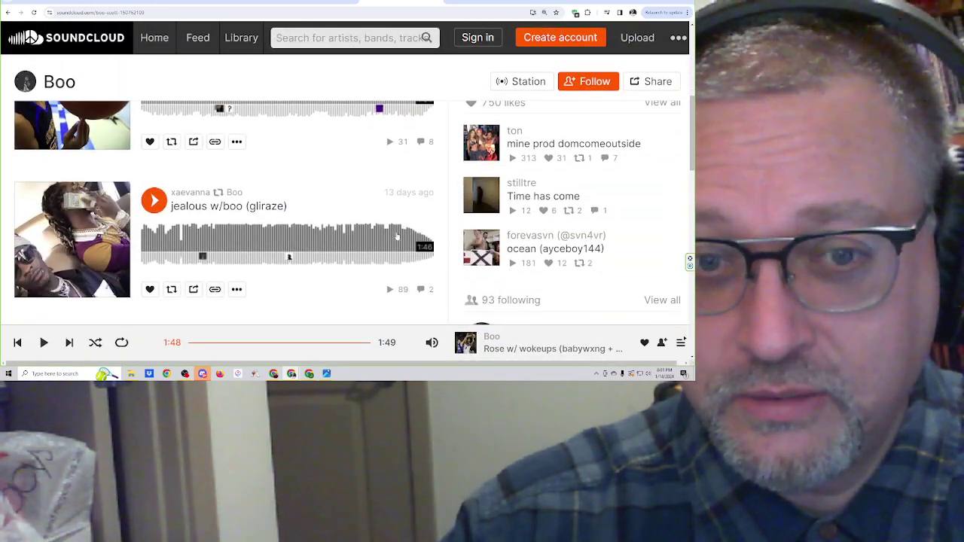
pyautogui.scroll(-3, 398, 237)
pyautogui.hotkey('ctrl', '-')
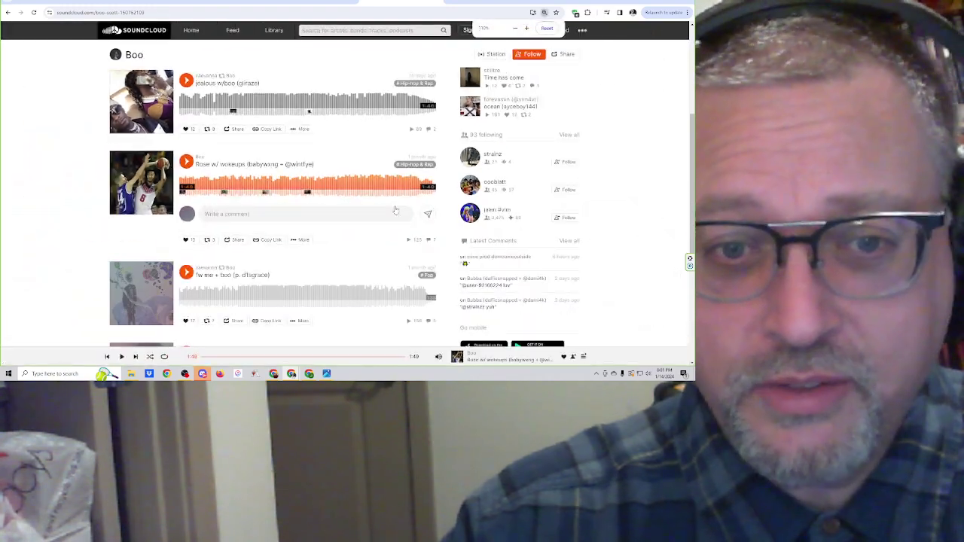
pyautogui.hotkey('ctrl', '-')
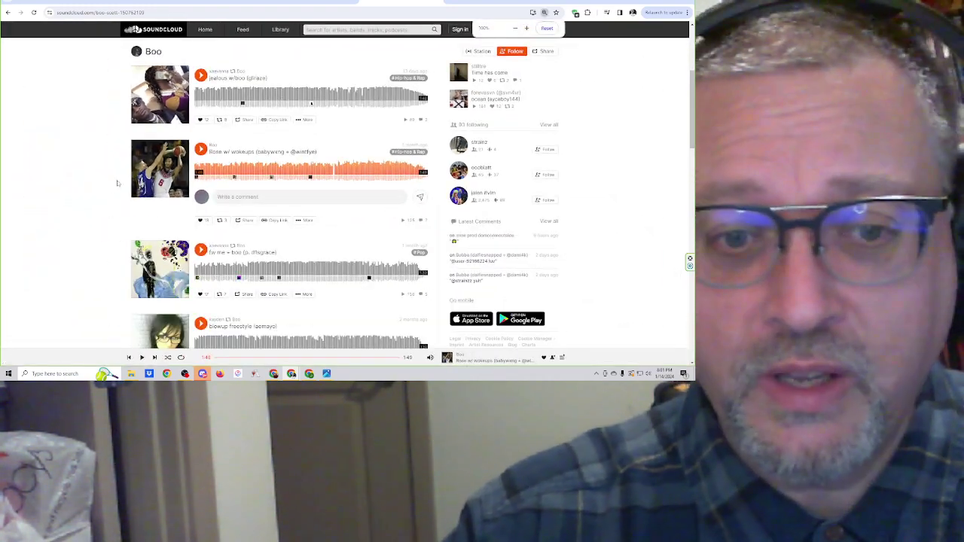
pyautogui.scroll(8, 395, 208)
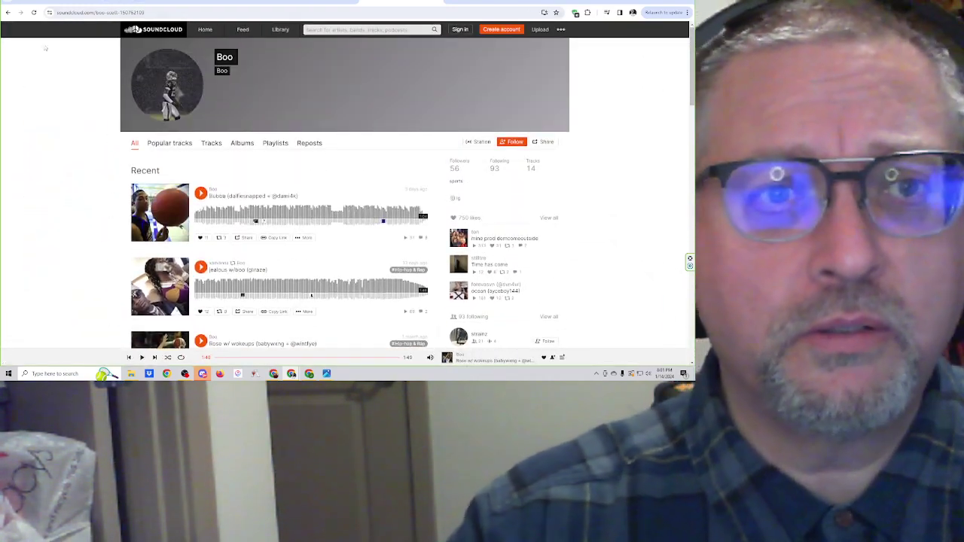
pyautogui.click(7, 12)
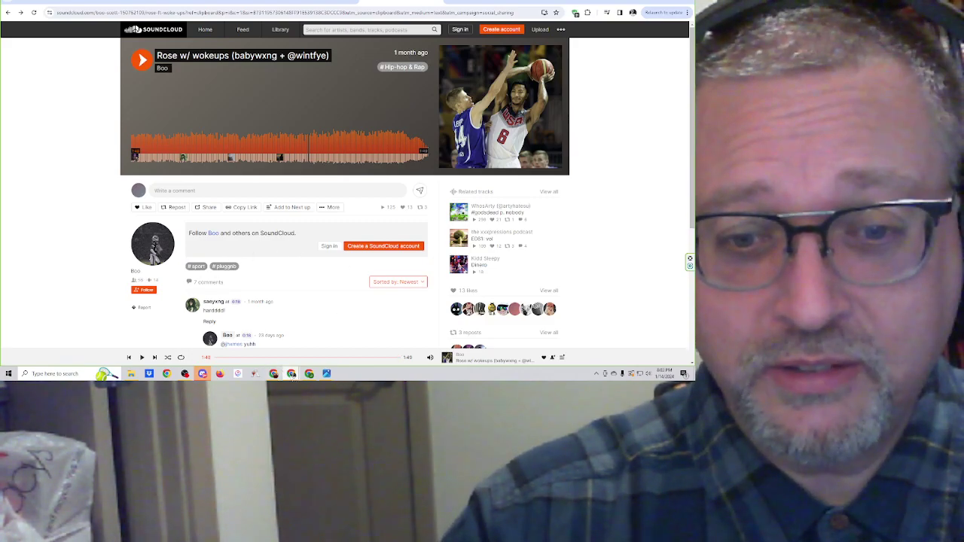
# Switch to Patreon and show Papa Squat's creator page with its $304 monthly membership overview
pyautogui.moveTo(292, 373)
pyautogui.click(125, 349)
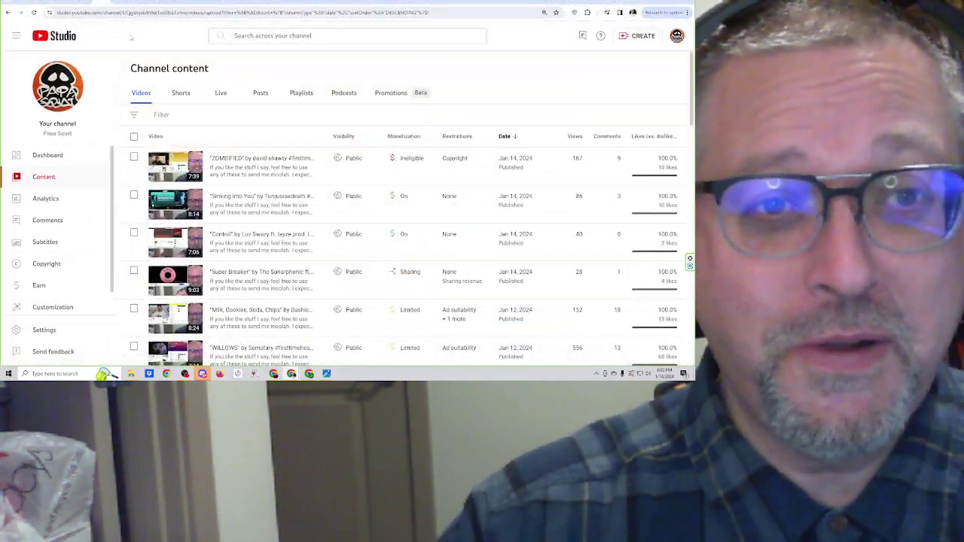
pyautogui.hotkey('ctrl', 'Tab')
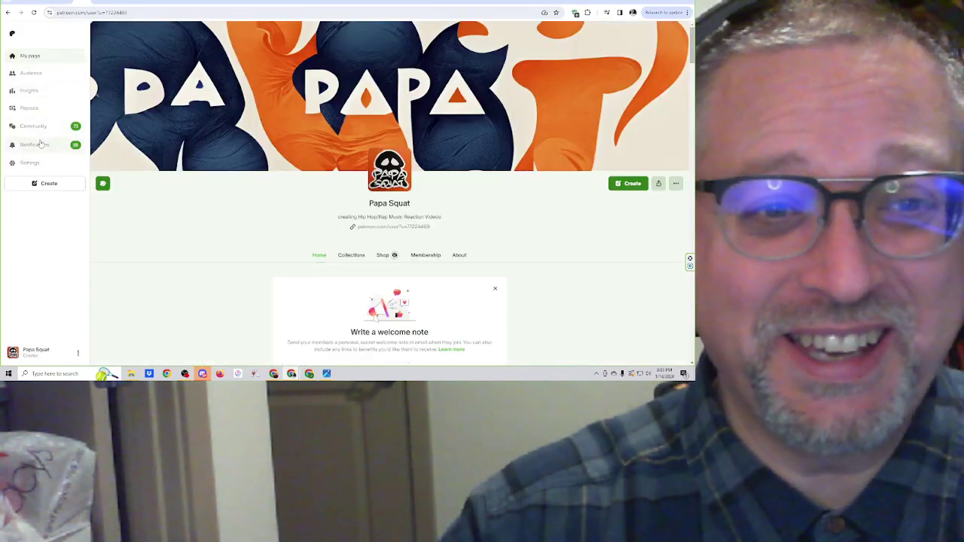
pyautogui.click(31, 73)
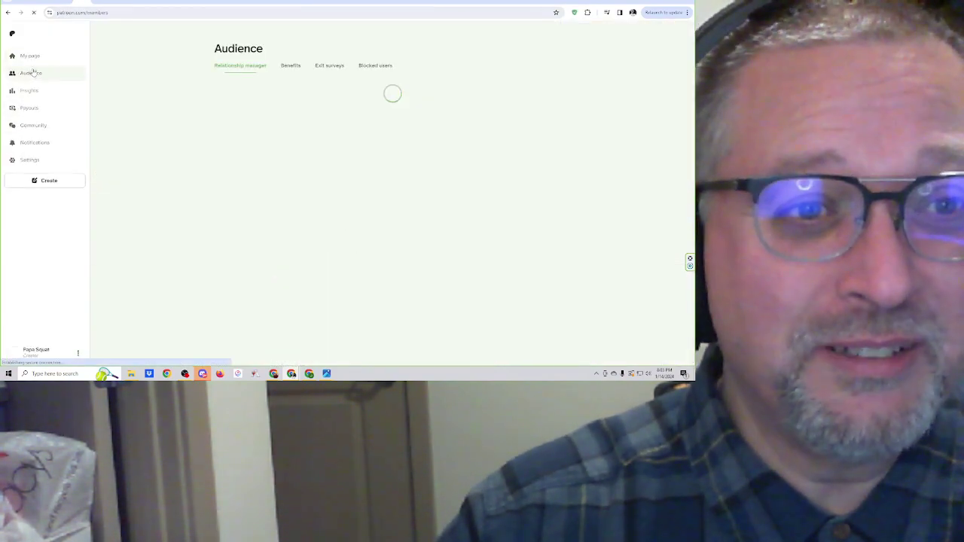
pyautogui.click(30, 56)
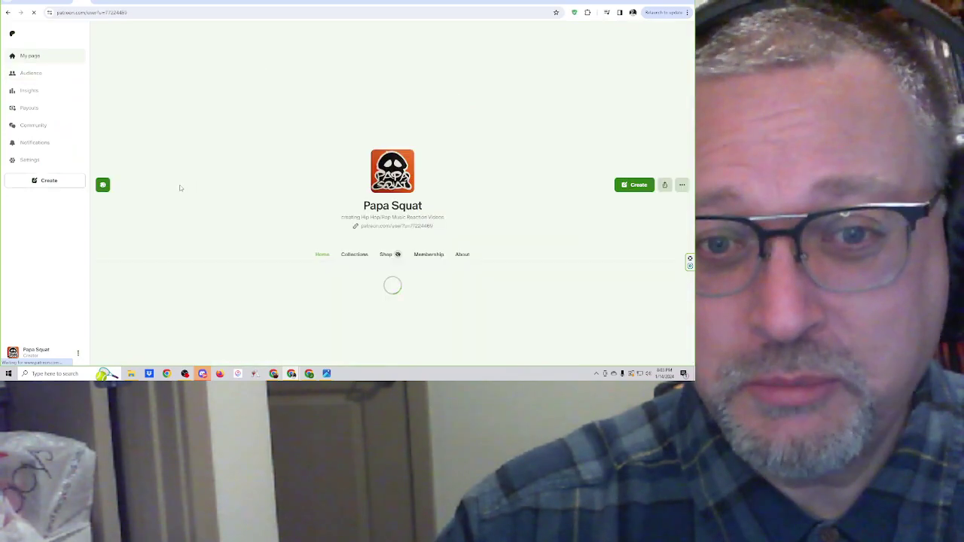
pyautogui.scroll(-3, 237, 238)
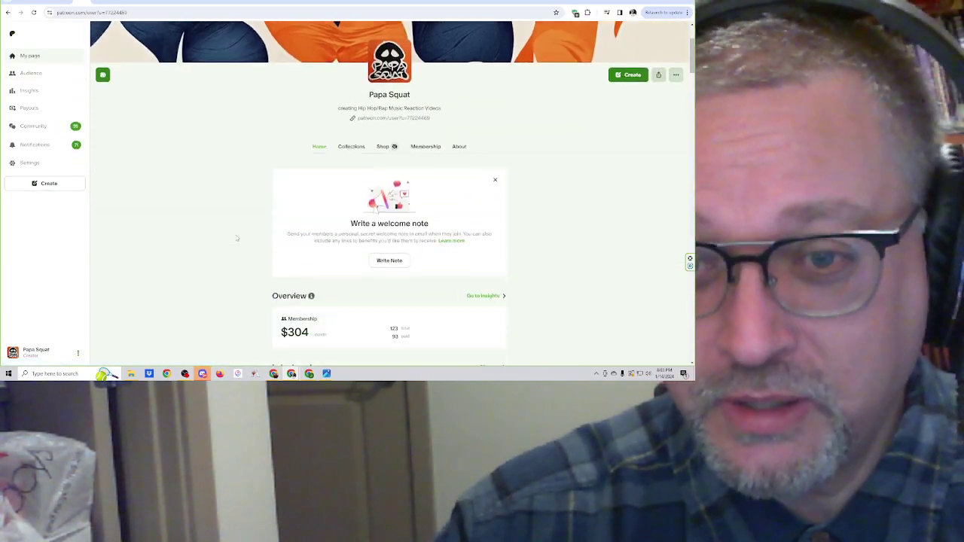
pyautogui.scroll(-4, 237, 239)
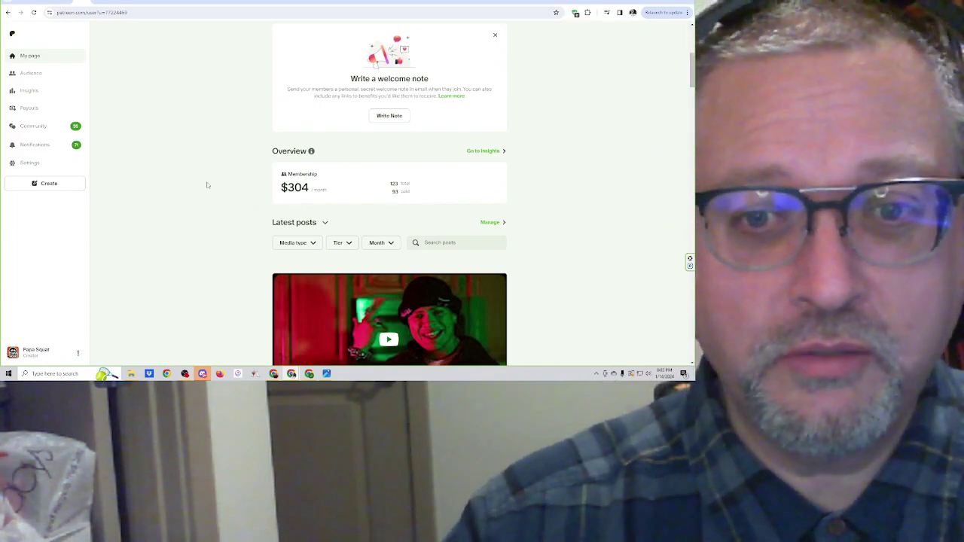
pyautogui.scroll(5, 227, 194)
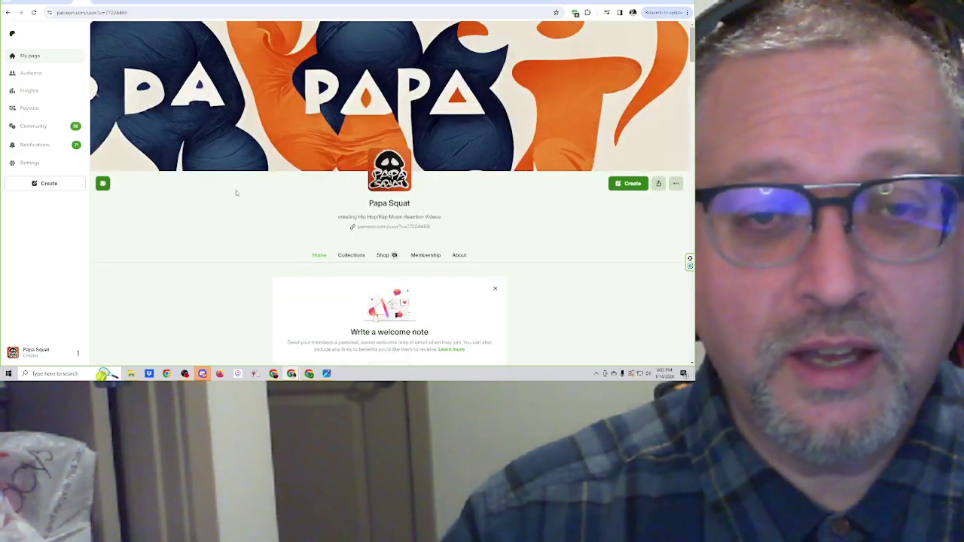
pyautogui.scroll(-2, 234, 196)
pyautogui.scroll(-1, 234, 195)
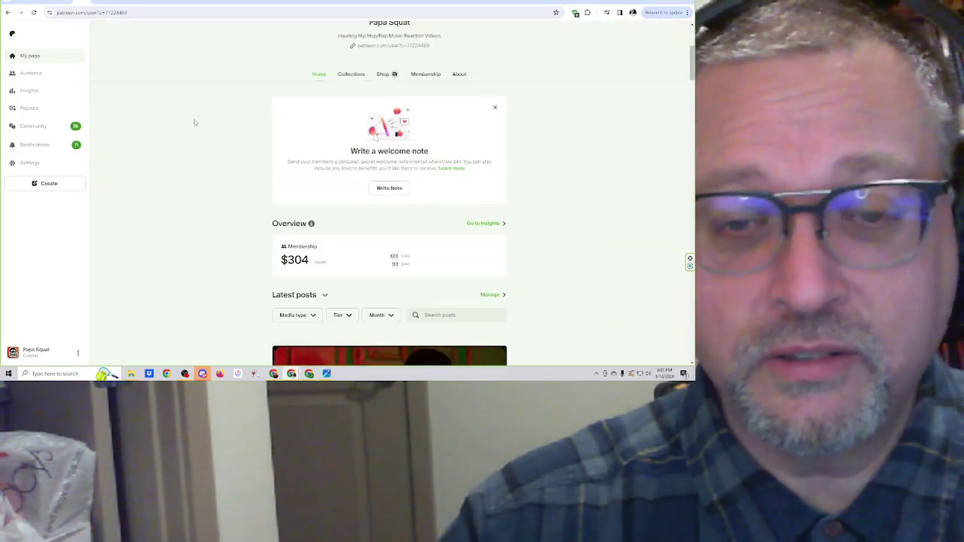
pyautogui.scroll(3, 194, 122)
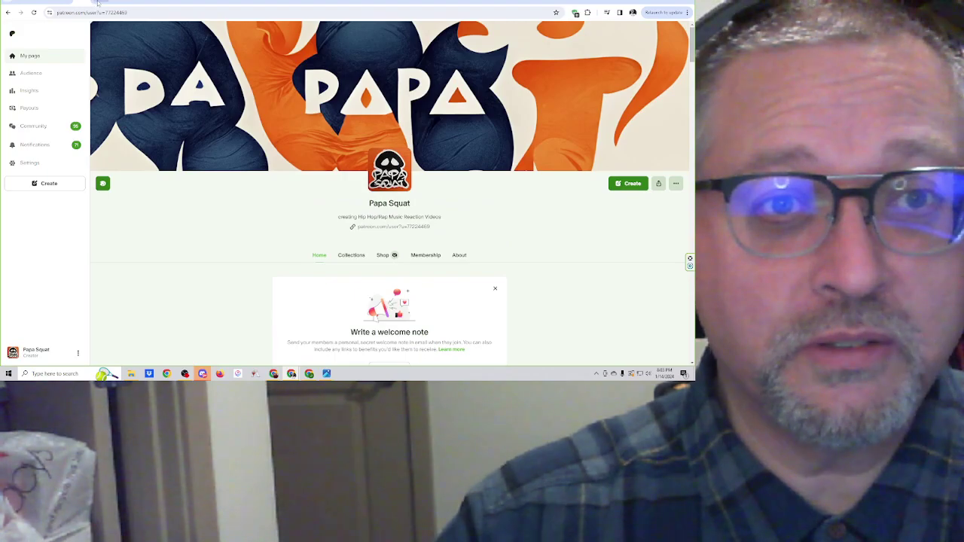
# Return to the browser tab showing Boo's 'Rose w/ wokeups' SoundCloud track
pyautogui.click(98, 3)
pyautogui.click(137, 3)
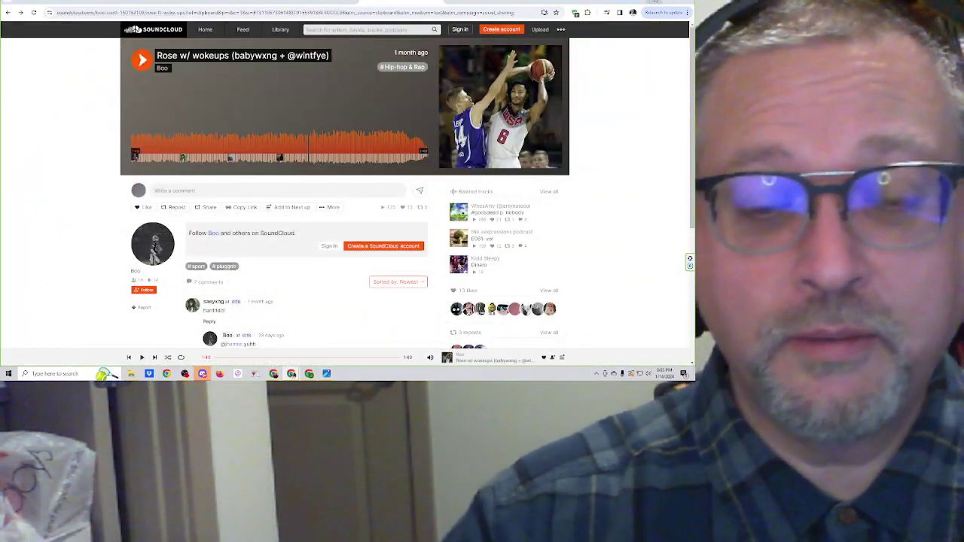